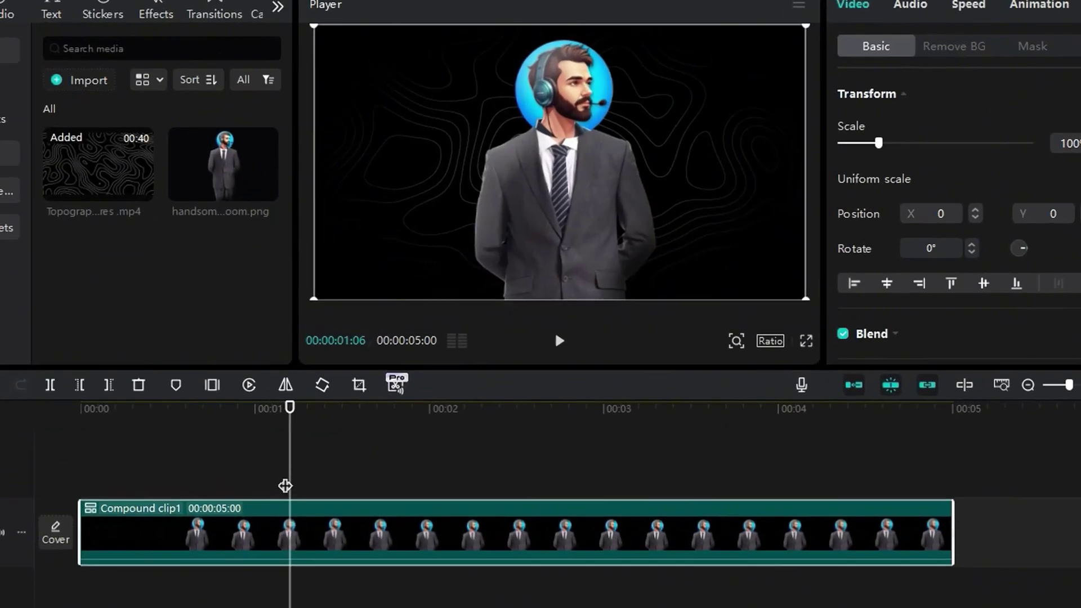
Deselect the compound clip and check the portrait's zoom by moving between the clip's end and 1:07
{"action": "left_click", "coordinate": [284, 482]}
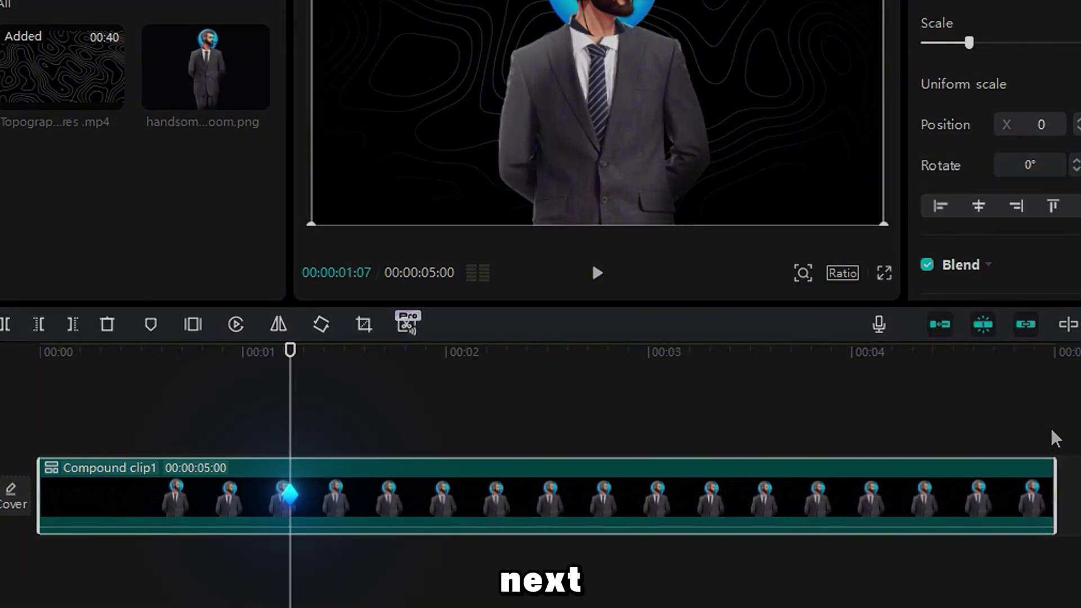
{"action": "left_click", "coordinate": [1055, 438]}
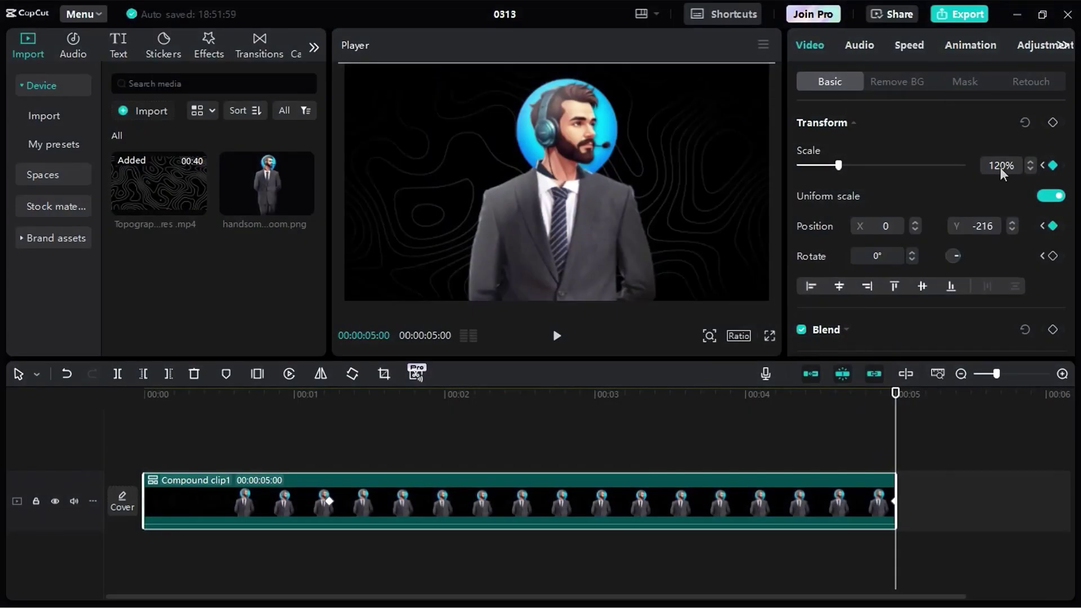
{"action": "left_click", "coordinate": [329, 470]}
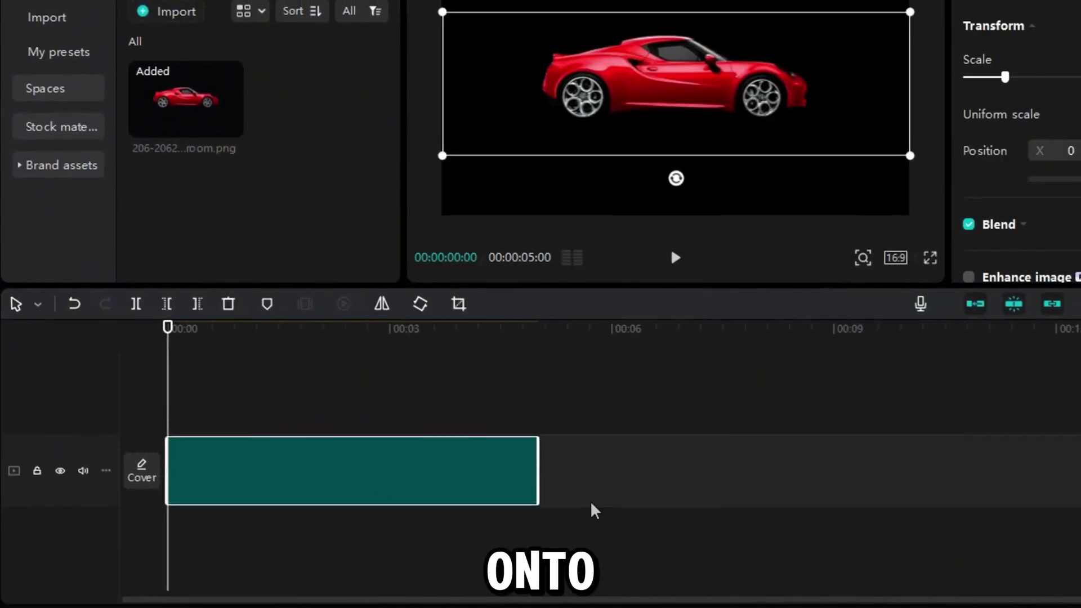
Set the project to 16:9, shrink the car to about 55% and move it left, partly off frame
{"action": "left_click", "coordinate": [895, 257]}
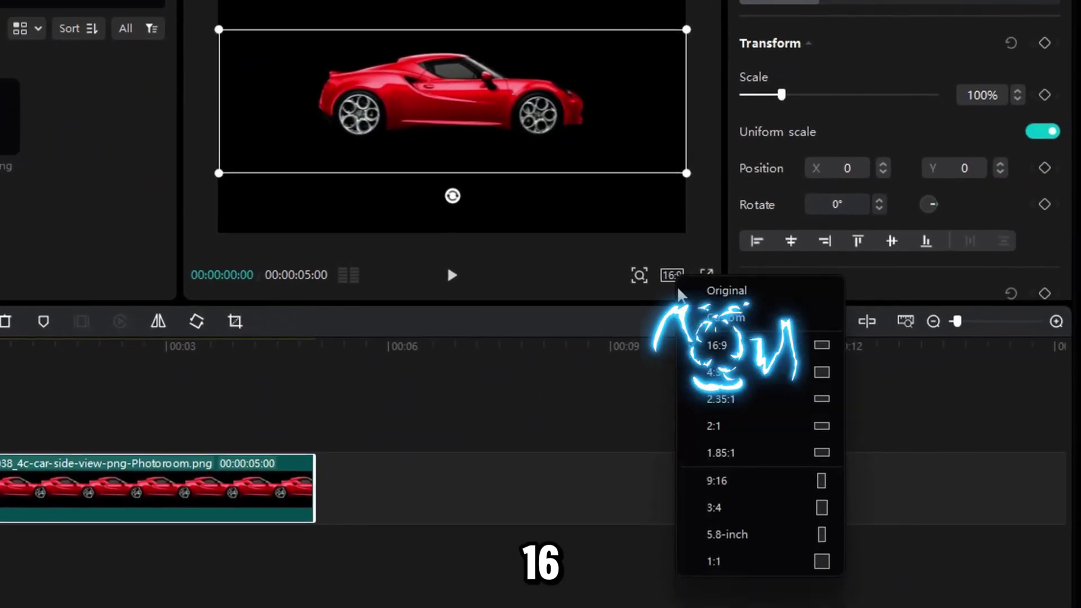
{"action": "left_click", "coordinate": [718, 345]}
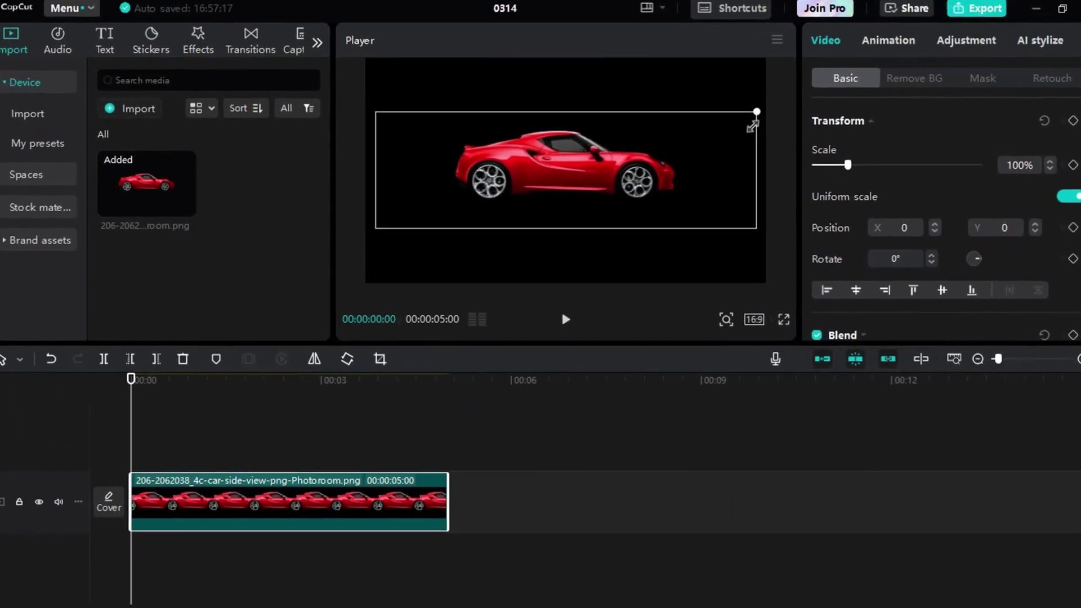
{"action": "left_click_drag", "start_coordinate": [752, 126], "coordinate": [673, 151]}
{"action": "left_click_drag", "start_coordinate": [623, 177], "coordinate": [484, 180]}
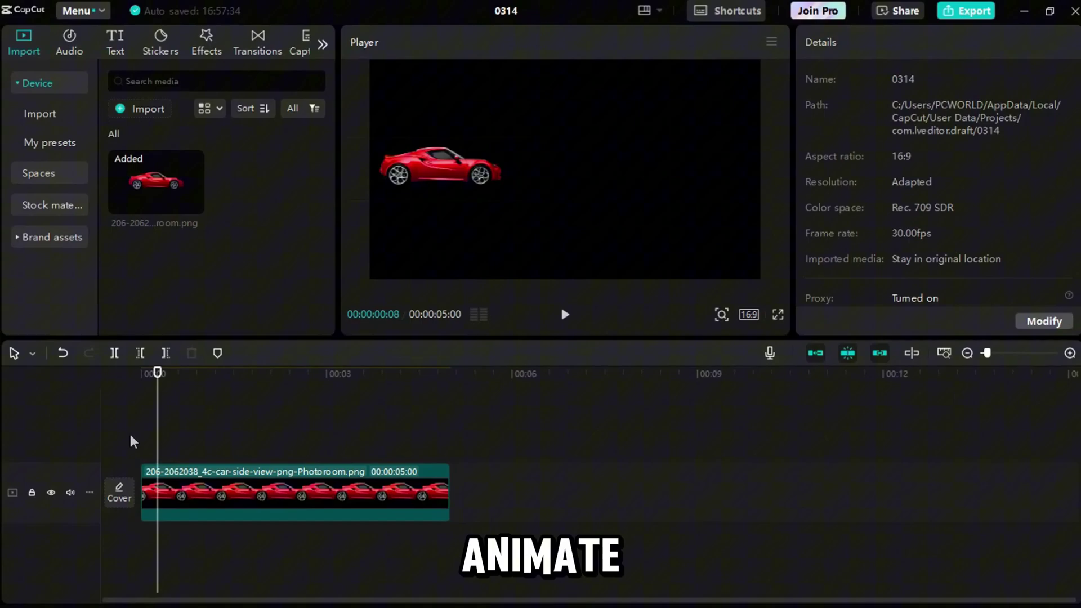
Select the car clip and move to the 3-second mark to position its end keyframe
{"action": "left_click", "coordinate": [148, 490]}
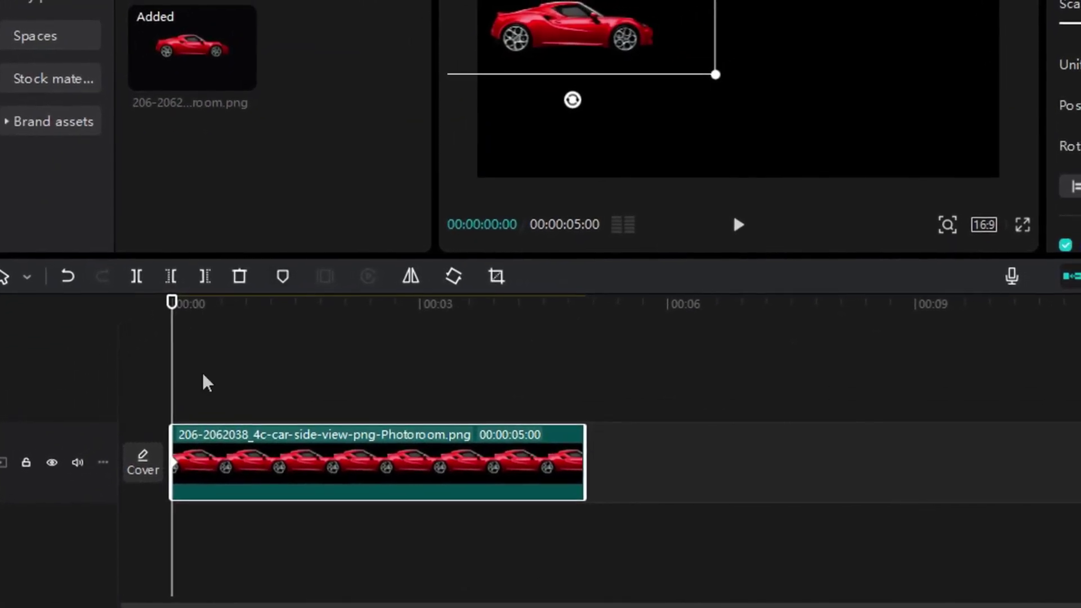
{"action": "left_click", "coordinate": [256, 379]}
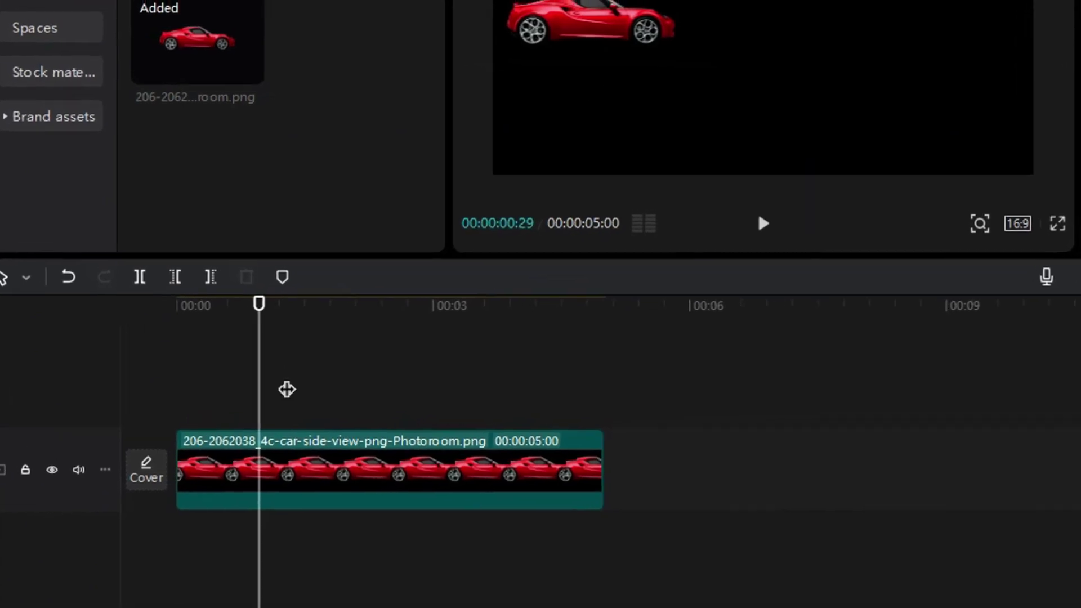
{"action": "left_click", "coordinate": [278, 379]}
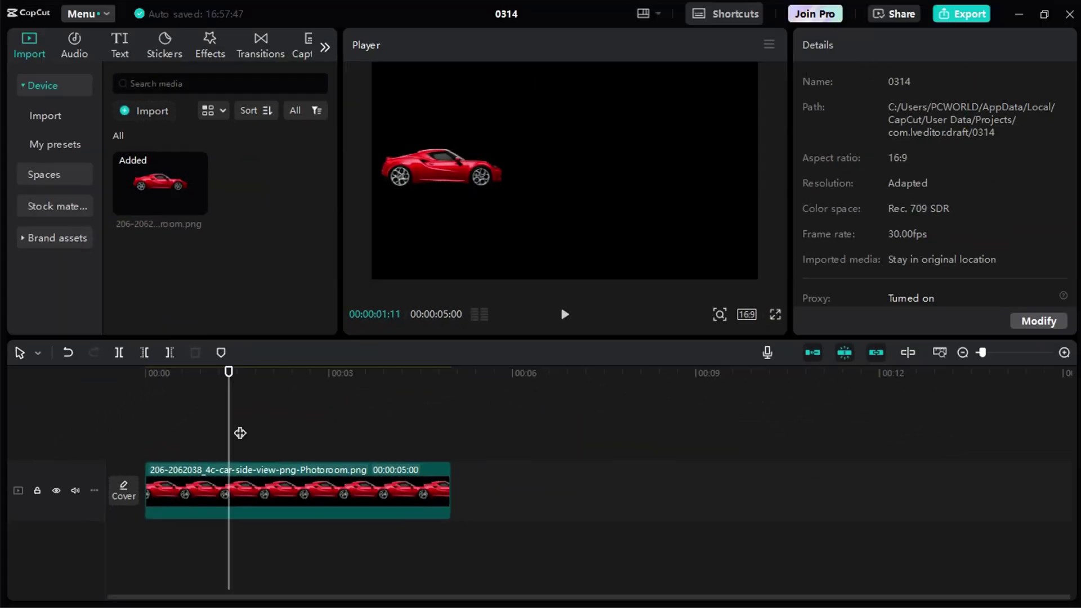
{"action": "left_click", "coordinate": [320, 434]}
{"action": "left_click", "coordinate": [465, 180]}
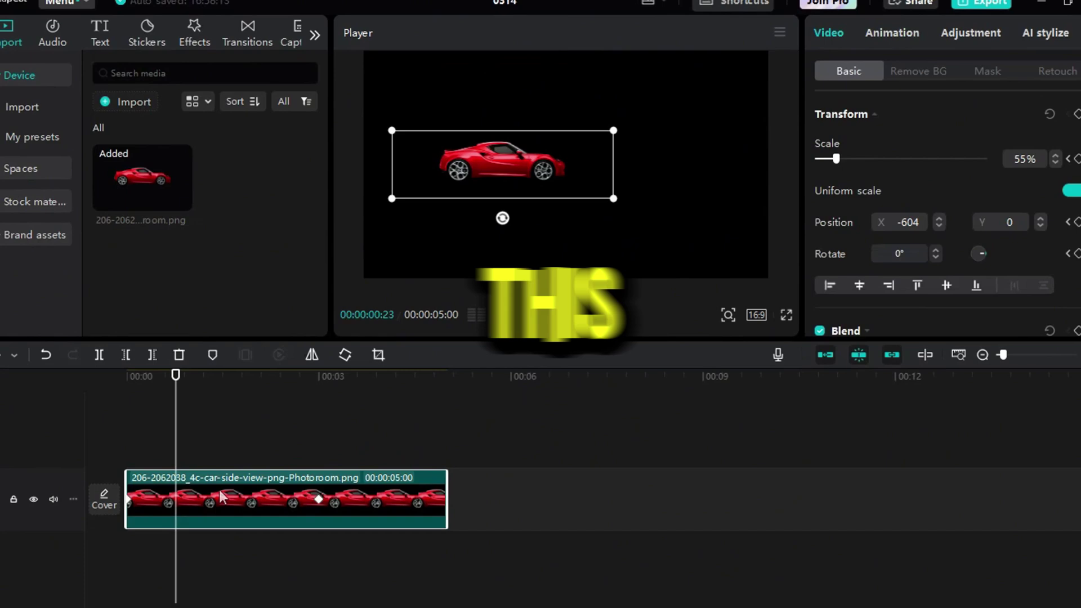
Show the car clip's keyframe animation lanes and apply Cubic In easing to the x keyframes
{"action": "right_click", "coordinate": [221, 496]}
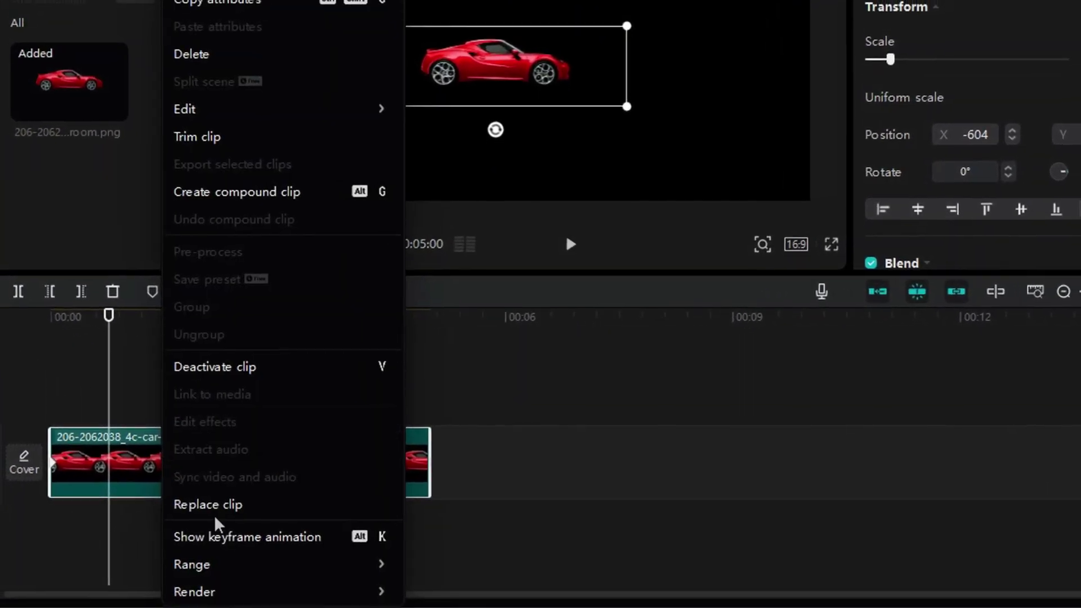
{"action": "left_click", "coordinate": [224, 538]}
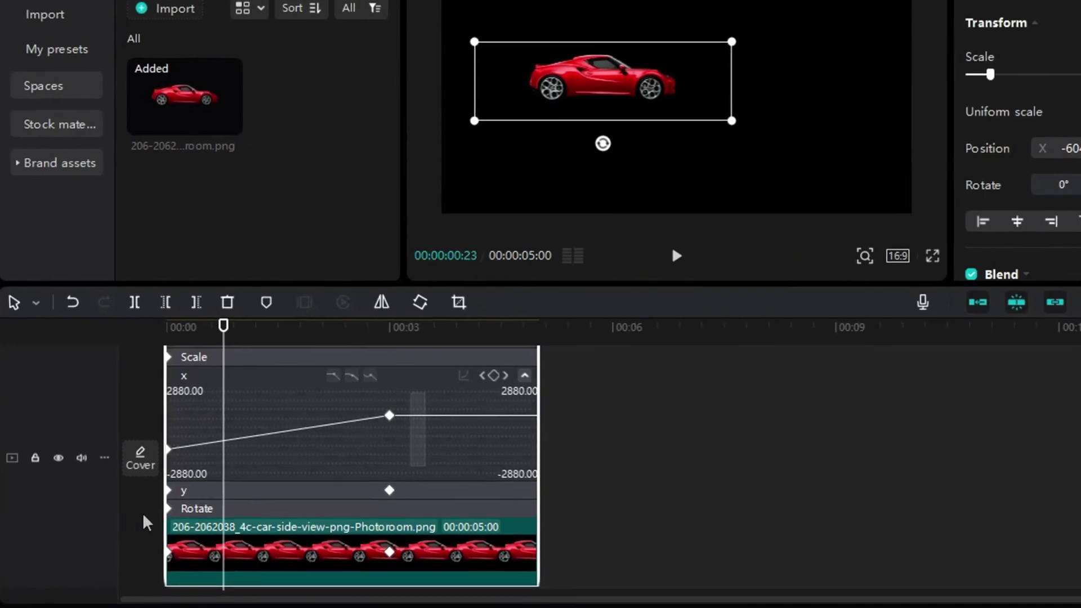
{"action": "left_click", "coordinate": [460, 378]}
{"action": "left_click_drag", "start_coordinate": [772, 380], "coordinate": [654, 227]}
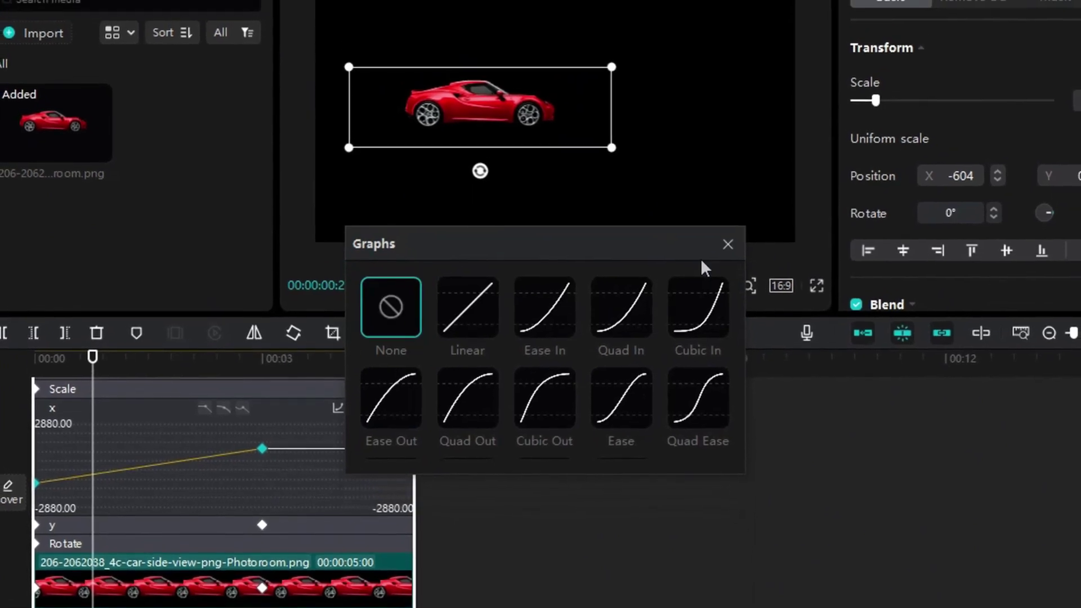
{"action": "scroll", "coordinate": [724, 296], "scroll_direction": "down", "scroll_amount": 2}
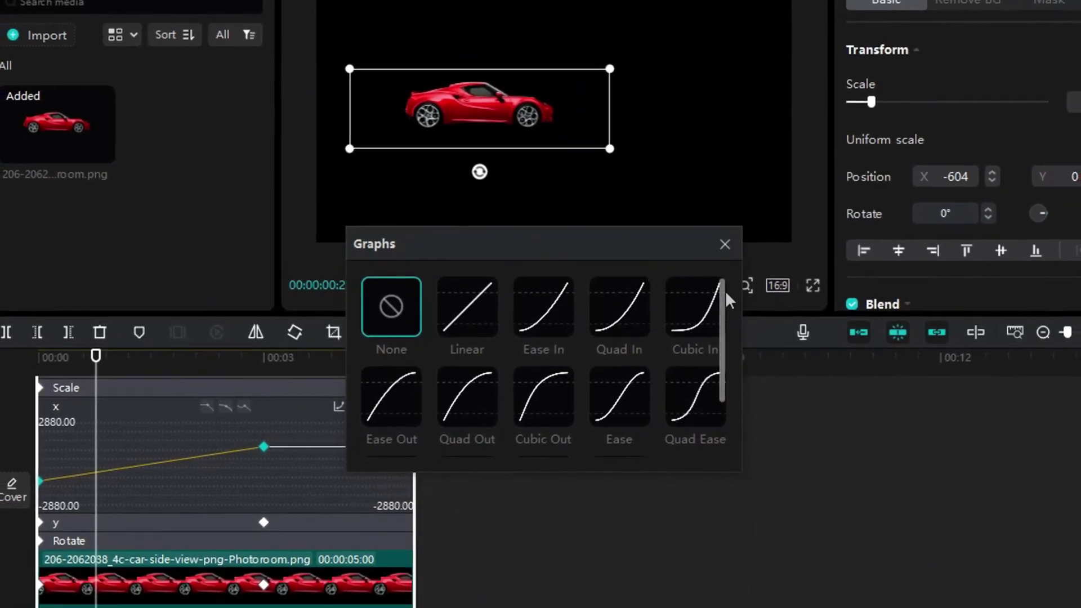
{"action": "scroll", "coordinate": [731, 388], "scroll_direction": "down", "scroll_amount": 1}
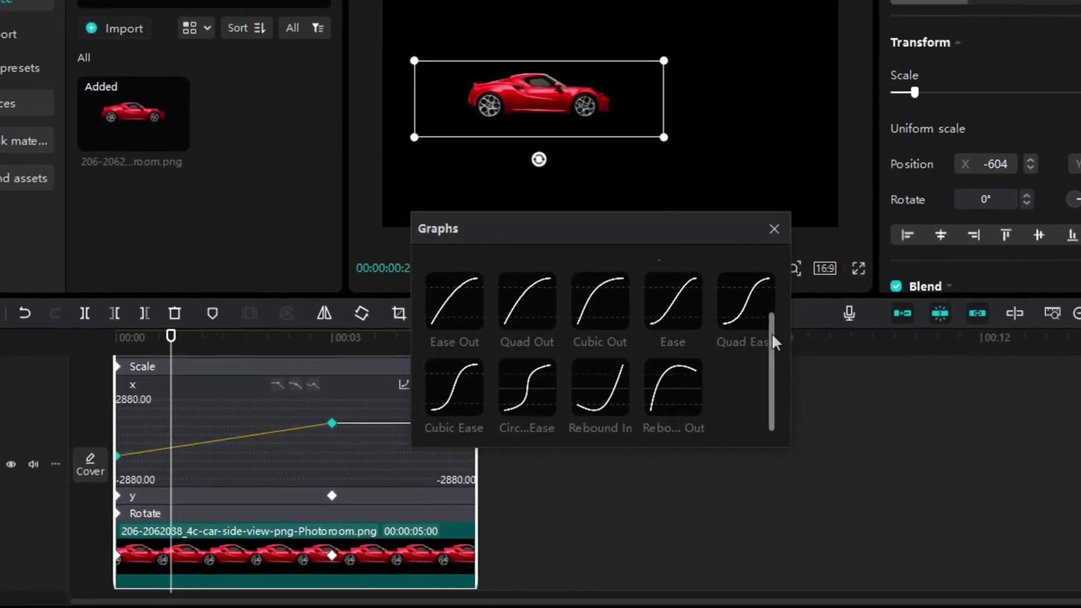
{"action": "scroll", "coordinate": [728, 331], "scroll_direction": "up", "scroll_amount": 3}
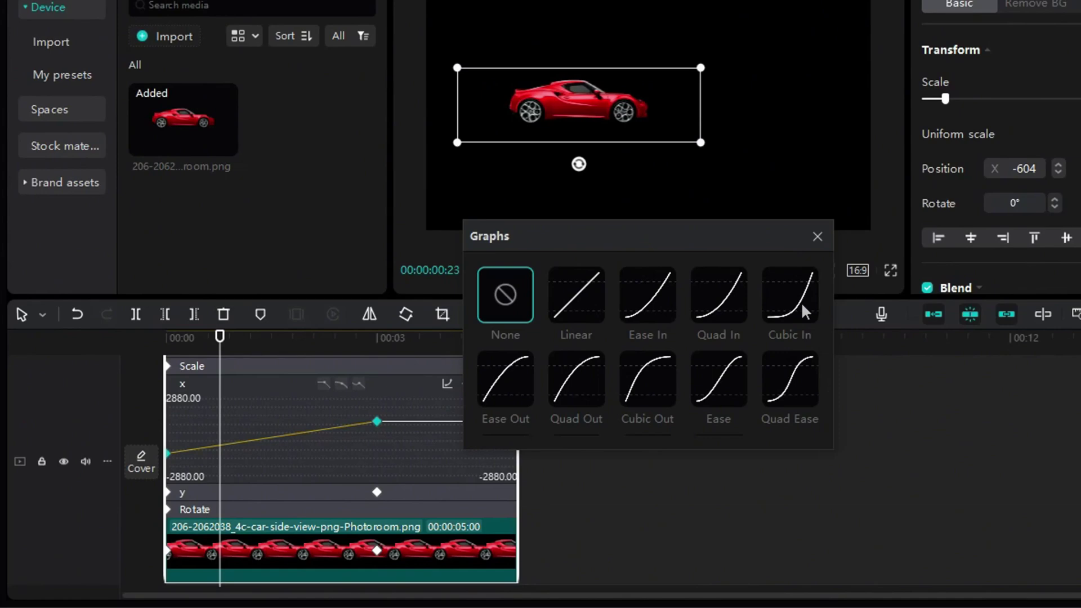
{"action": "left_click", "coordinate": [801, 304]}
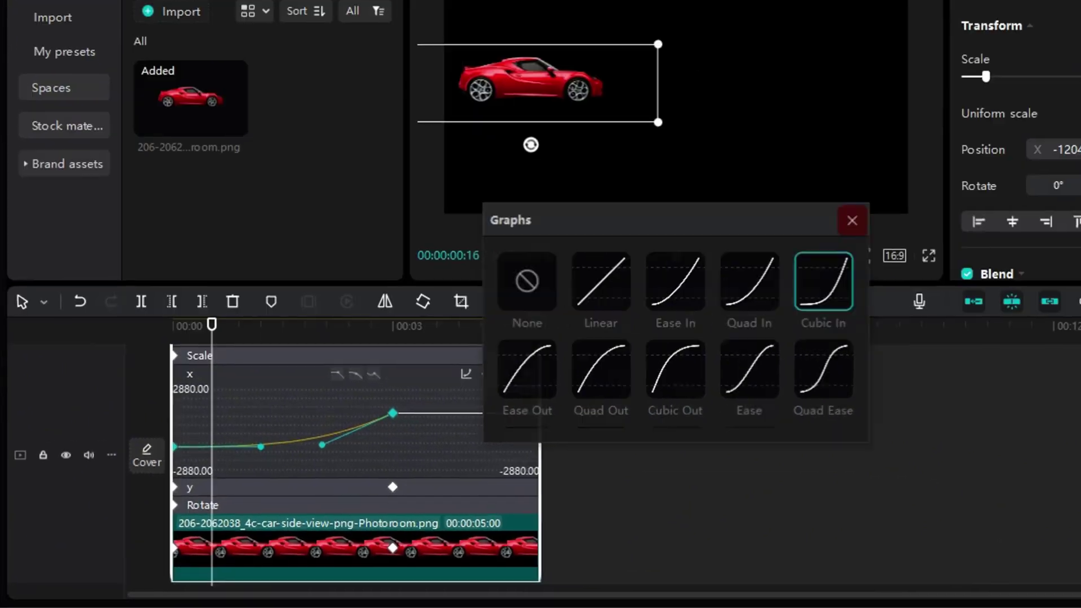
{"action": "left_click", "coordinate": [817, 237]}
Preview the eased slide and reshape the x curve's Bezier handles for a smoother start
{"action": "key", "text": "space"}
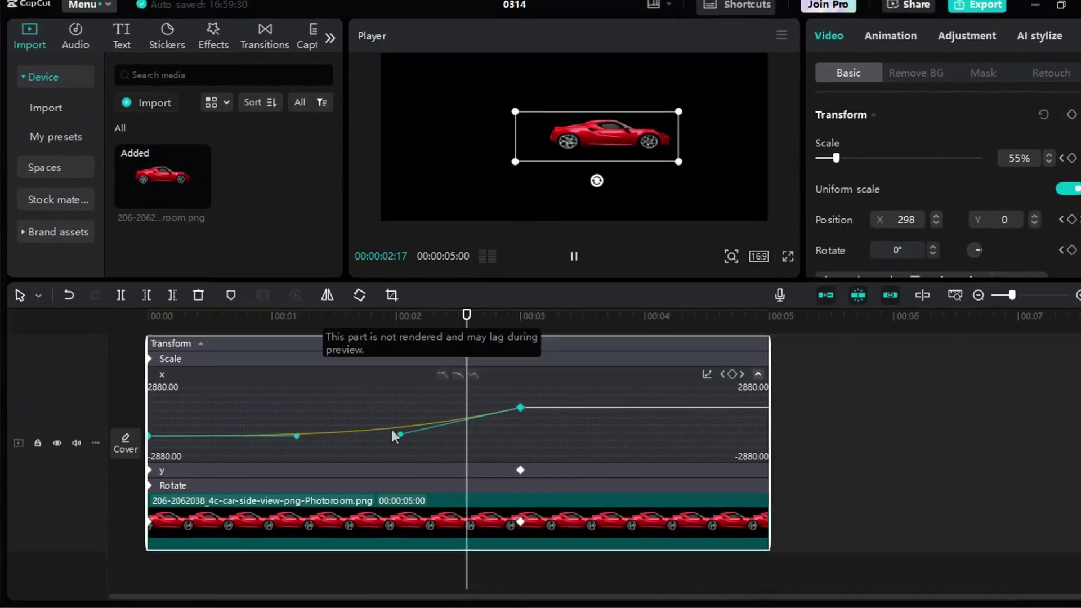
{"action": "key", "text": "space"}
{"action": "key", "text": "Home"}
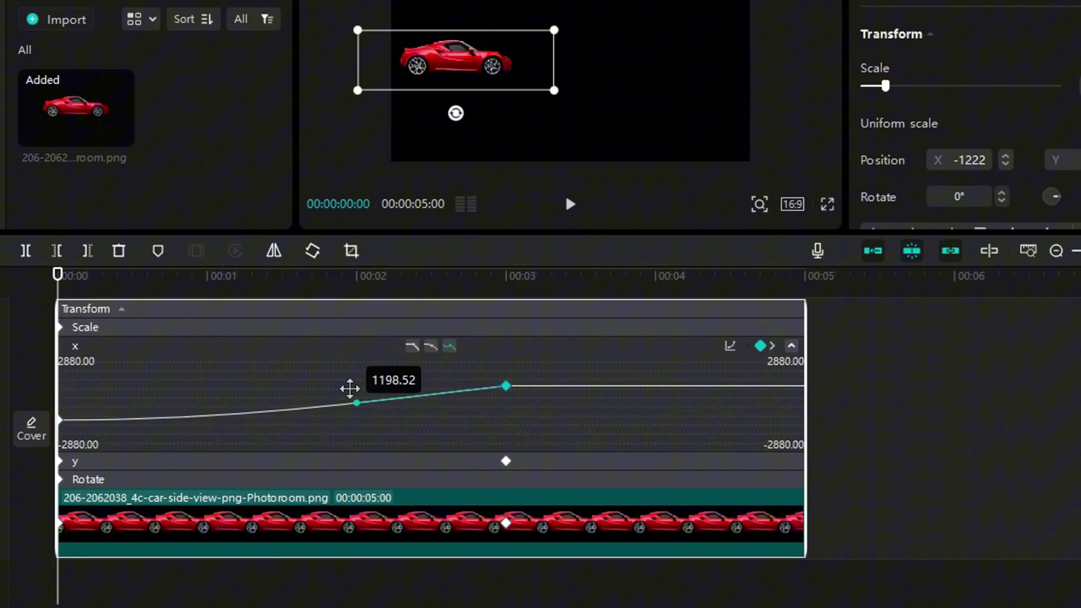
{"action": "mouse_move", "coordinate": [349, 388]}
{"action": "left_mouse_down"}
{"action": "mouse_move", "coordinate": [336, 413]}
{"action": "mouse_move", "coordinate": [337, 386]}
{"action": "left_mouse_up"}
{"action": "left_click", "coordinate": [61, 419]}
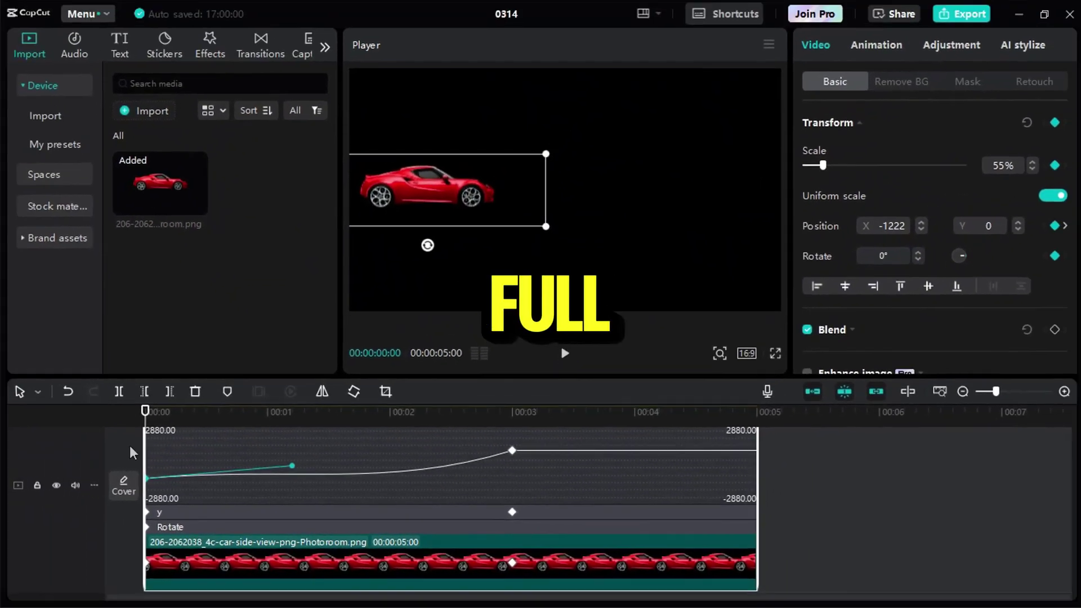
{"action": "left_click", "coordinate": [569, 199]}
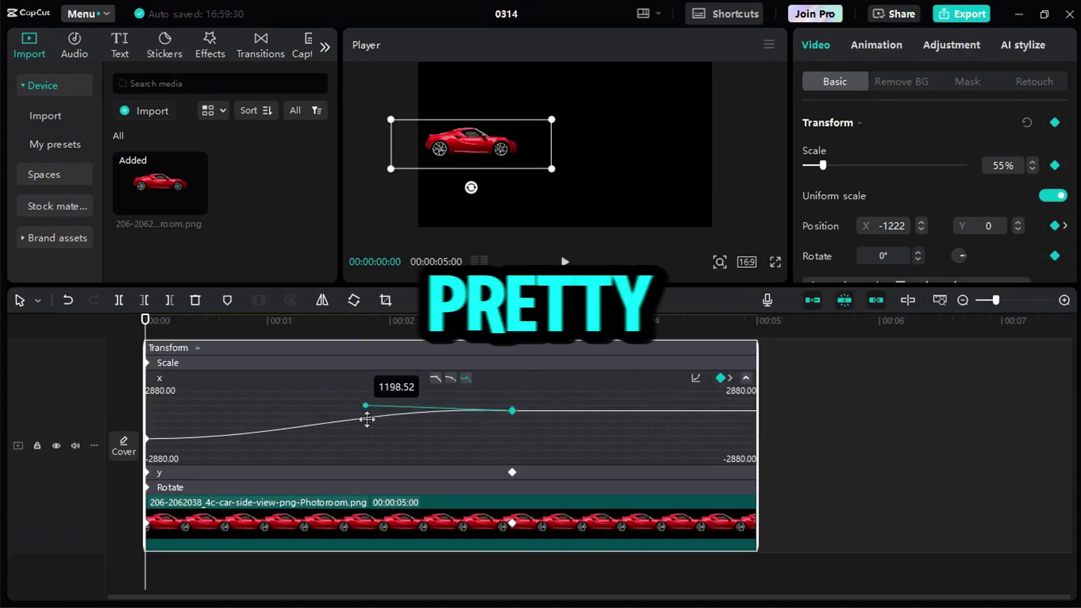
{"action": "left_click_drag", "start_coordinate": [367, 417], "coordinate": [387, 451]}
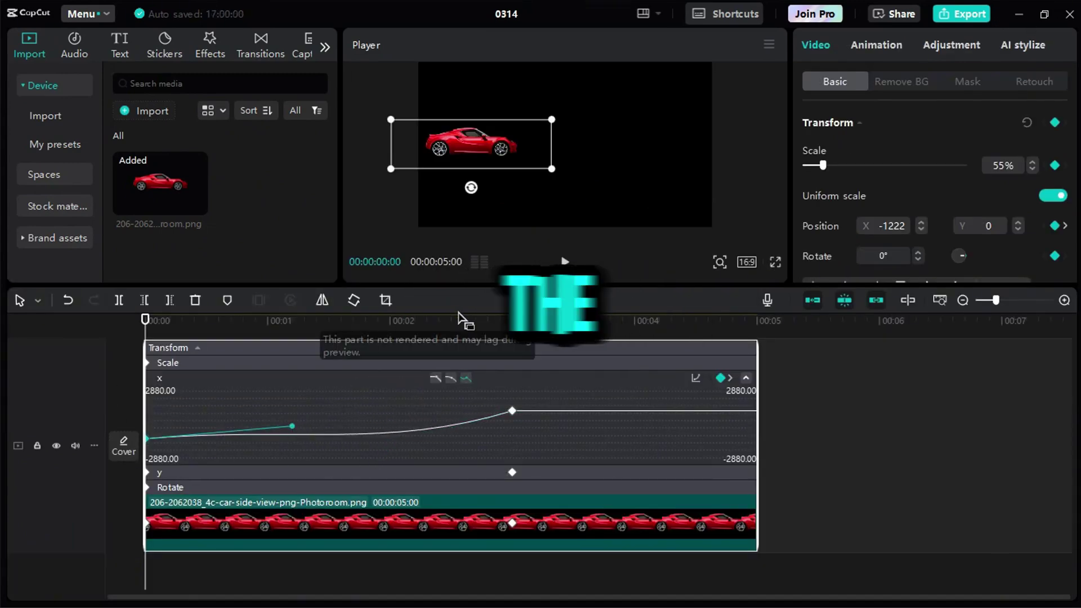
{"action": "left_click_drag", "start_coordinate": [553, 285], "coordinate": [553, 375]}
{"action": "left_click", "coordinate": [565, 353]}
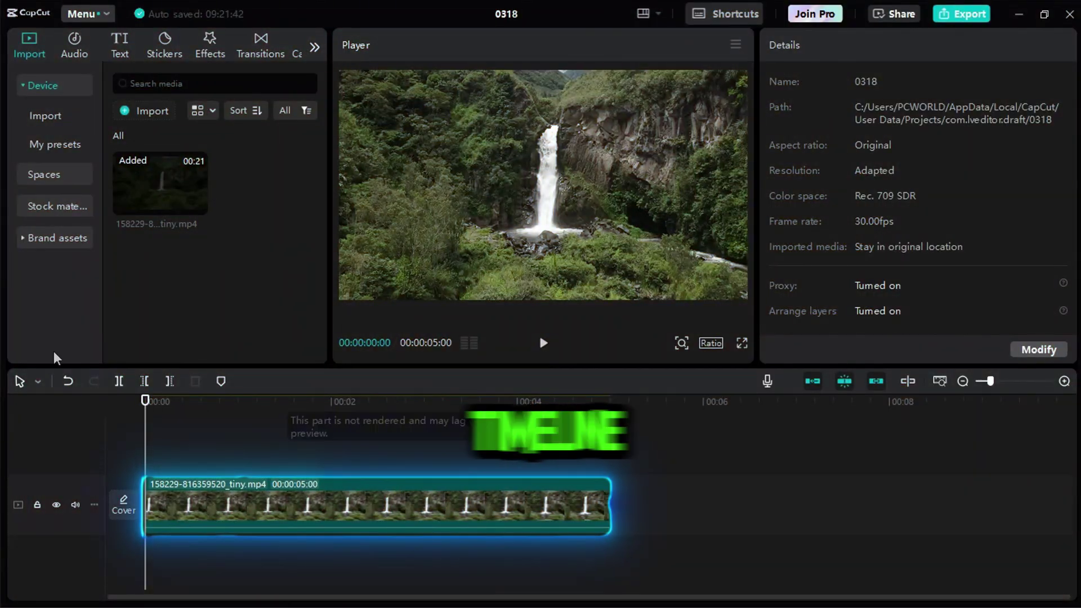
Add starting keyframes at 00:00 for the waterfall clip's Basic colour adjustments
{"action": "left_click", "coordinate": [152, 495]}
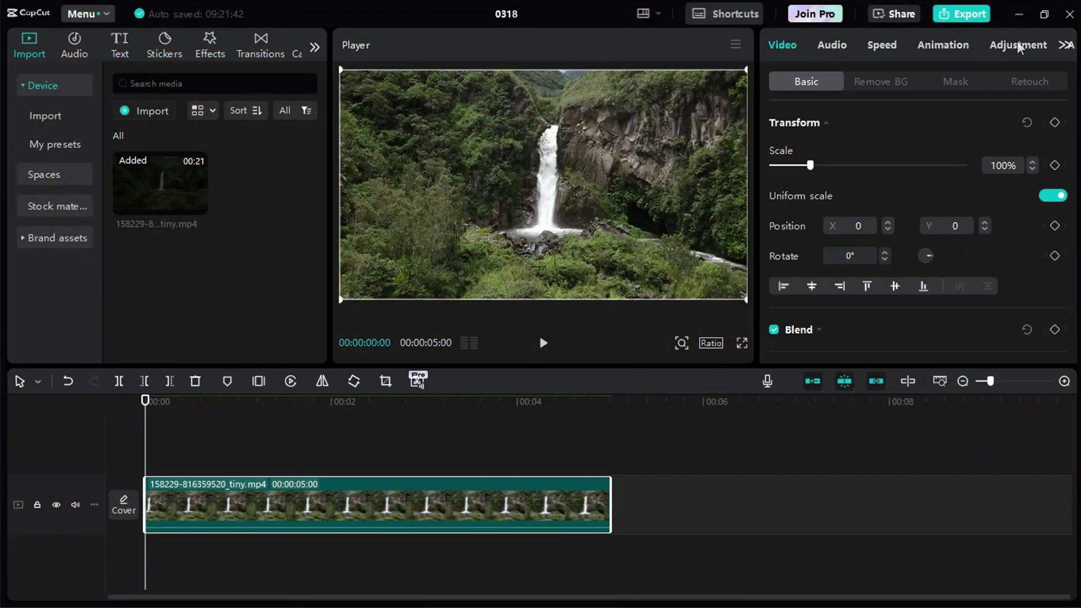
{"action": "left_click", "coordinate": [1015, 45]}
{"action": "scroll", "coordinate": [1072, 150], "scroll_direction": "down", "scroll_amount": 2}
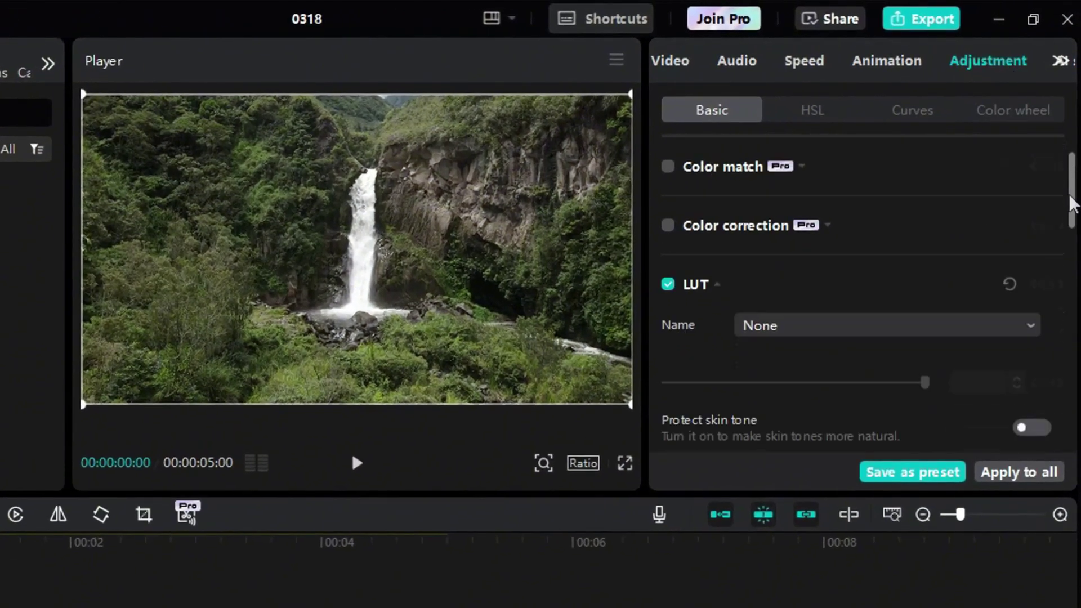
{"action": "scroll", "coordinate": [1072, 204], "scroll_direction": "down", "scroll_amount": 5}
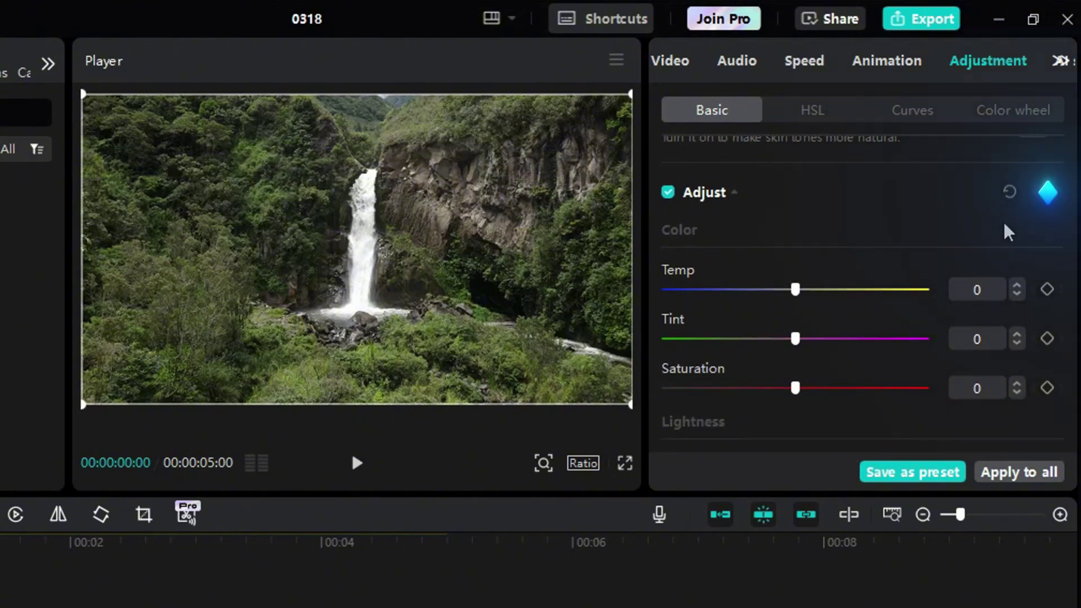
{"action": "left_click", "coordinate": [1049, 193]}
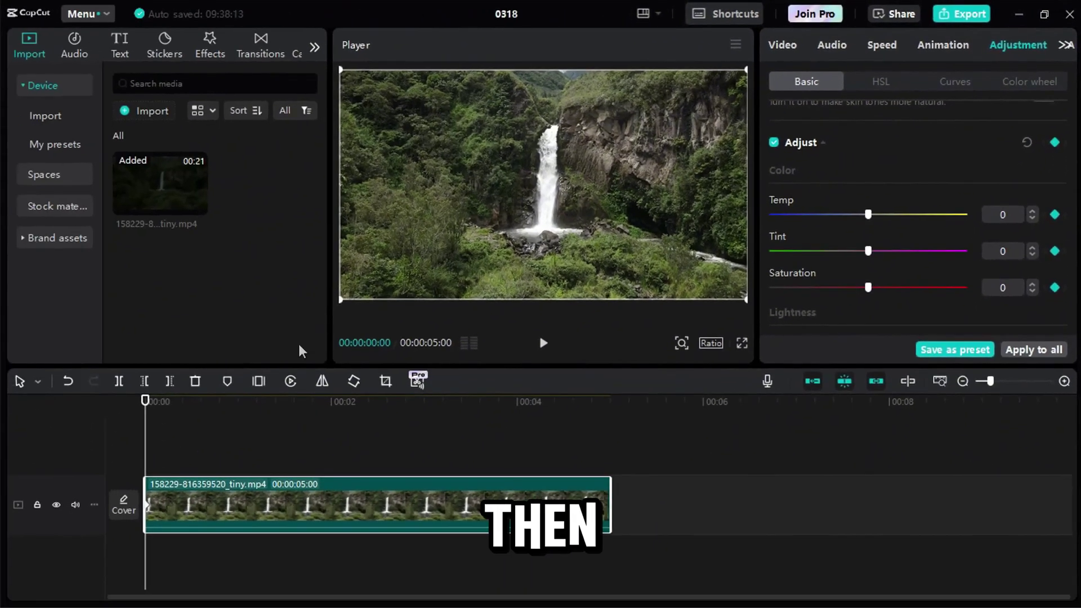
At the clip's end, set the colour sliders toward Temp 14, Tint -18, Saturation 35, Exposure -6
{"action": "left_click", "coordinate": [608, 442]}
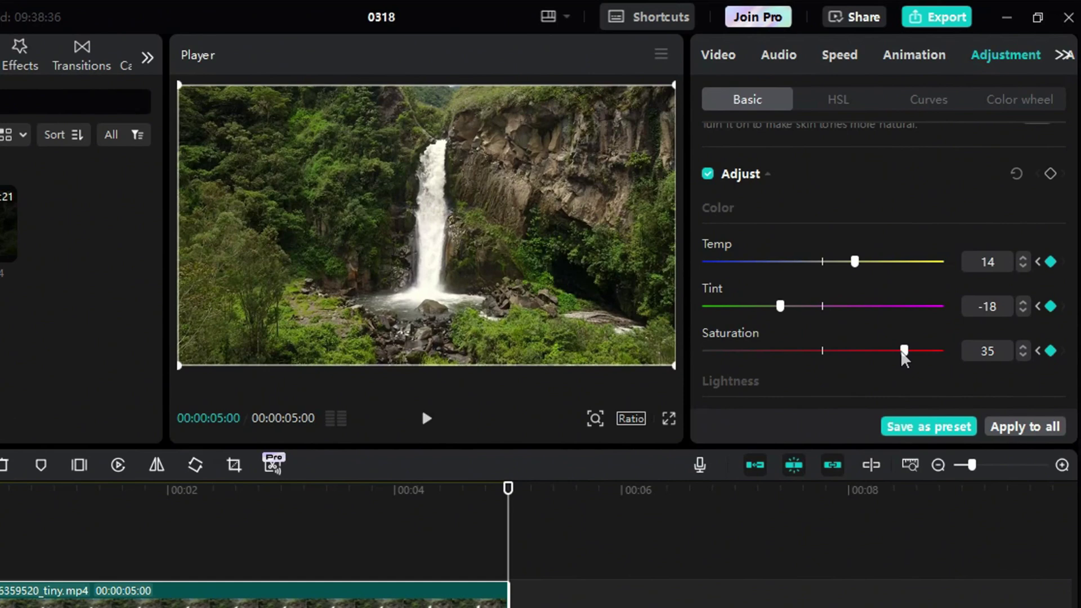
{"action": "scroll", "coordinate": [927, 231], "scroll_direction": "down", "scroll_amount": 5}
{"action": "left_click_drag", "start_coordinate": [822, 162], "coordinate": [807, 163]}
{"action": "left_click_drag", "start_coordinate": [822, 207], "coordinate": [847, 214]}
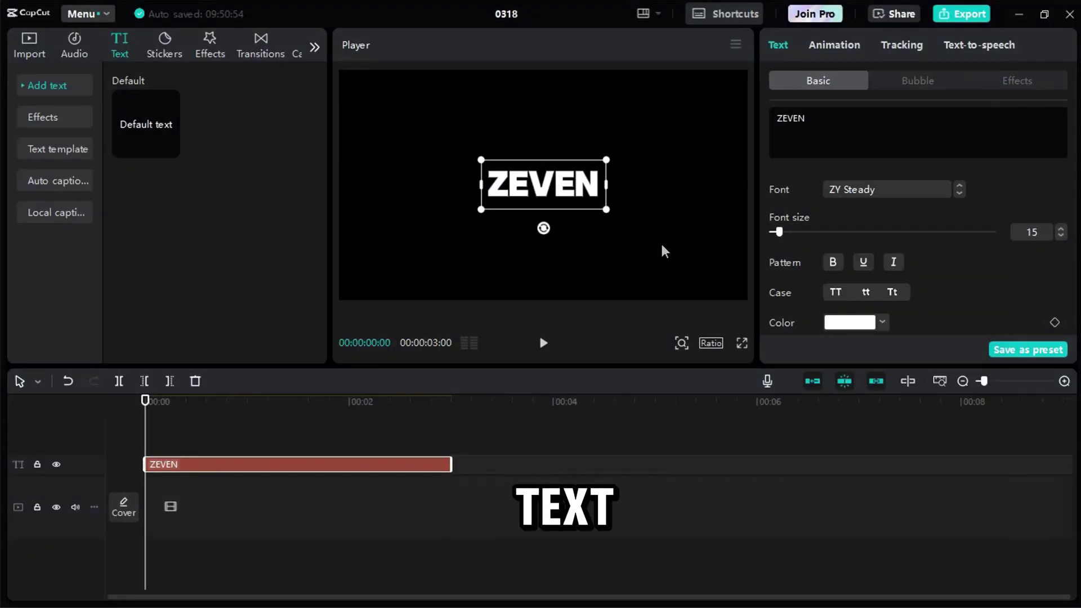
At the end of the 3-second clip, change the ZEVEN text colour to blue
{"action": "scroll", "coordinate": [884, 286], "scroll_direction": "down", "scroll_amount": 5}
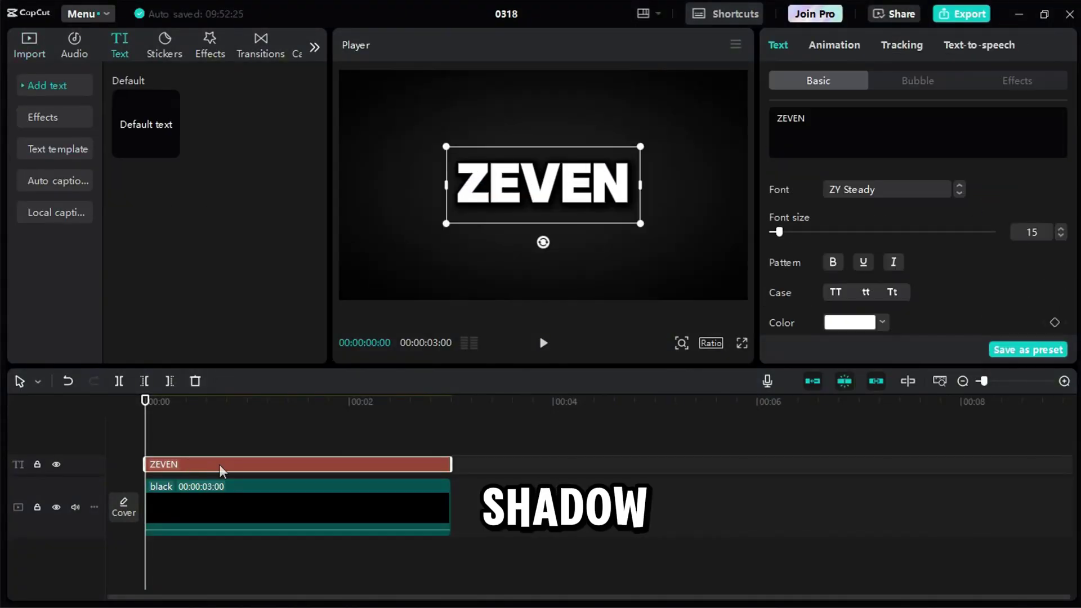
{"action": "scroll", "coordinate": [957, 225], "scroll_direction": "down", "scroll_amount": 3}
{"action": "scroll", "coordinate": [1073, 167], "scroll_direction": "up", "scroll_amount": 1}
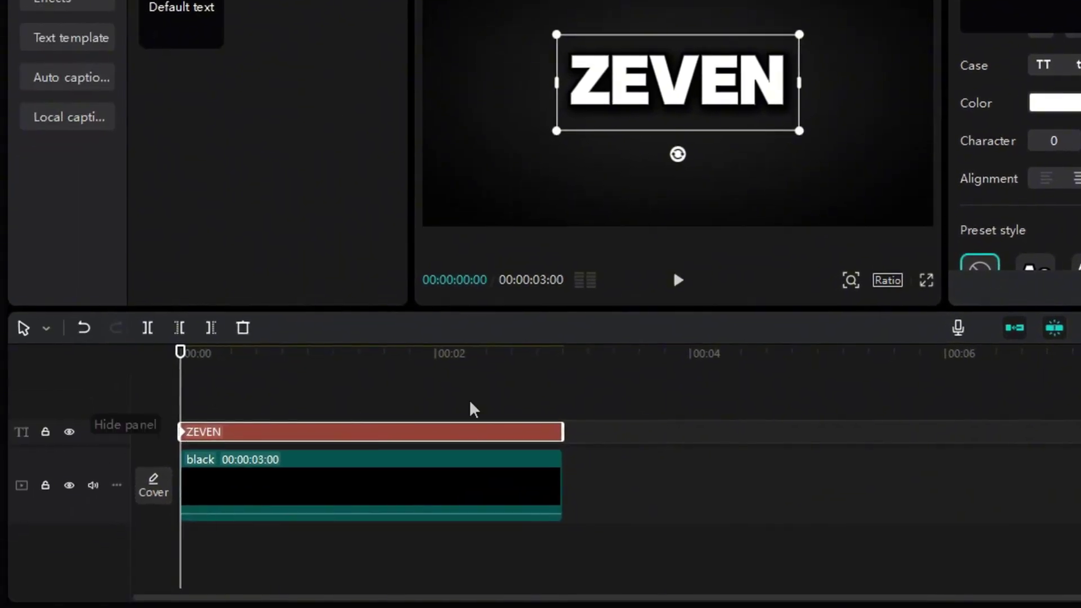
{"action": "left_click", "coordinate": [563, 353]}
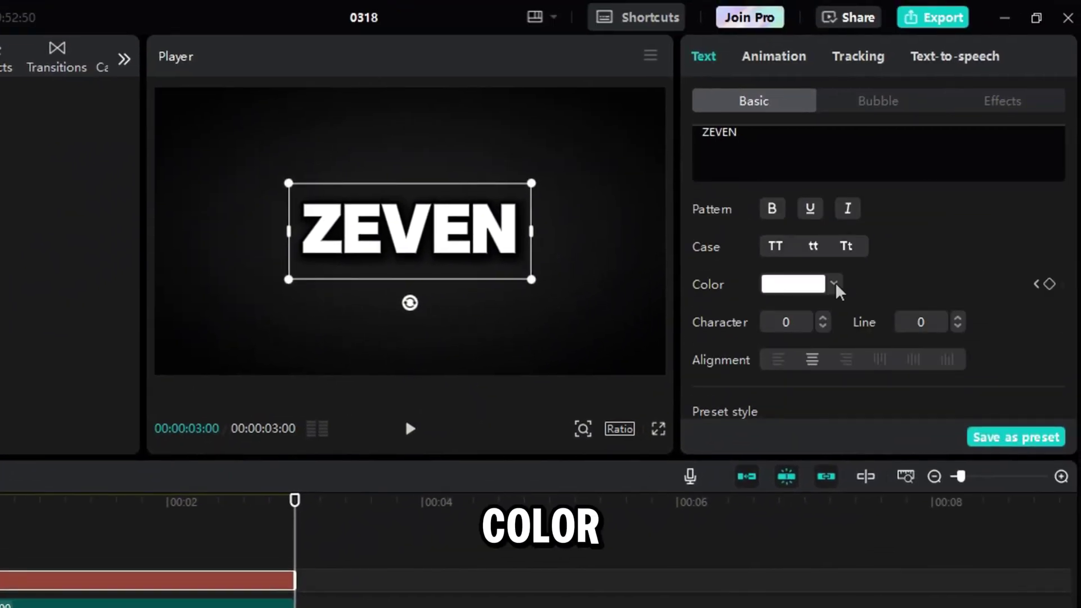
{"action": "left_click", "coordinate": [835, 286]}
{"action": "left_click", "coordinate": [857, 452]}
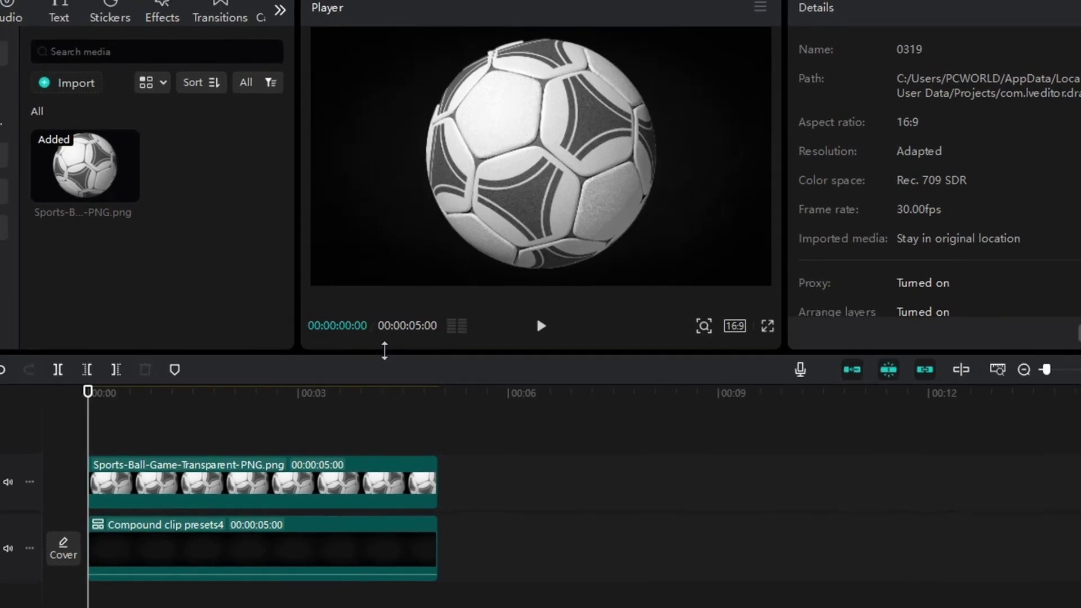
Shrink the soccer ball to about 29%, place it at the top, then drag it down at 0:01
{"action": "left_click", "coordinate": [630, 28]}
{"action": "left_click_drag", "start_coordinate": [656, 23], "coordinate": [623, 59]}
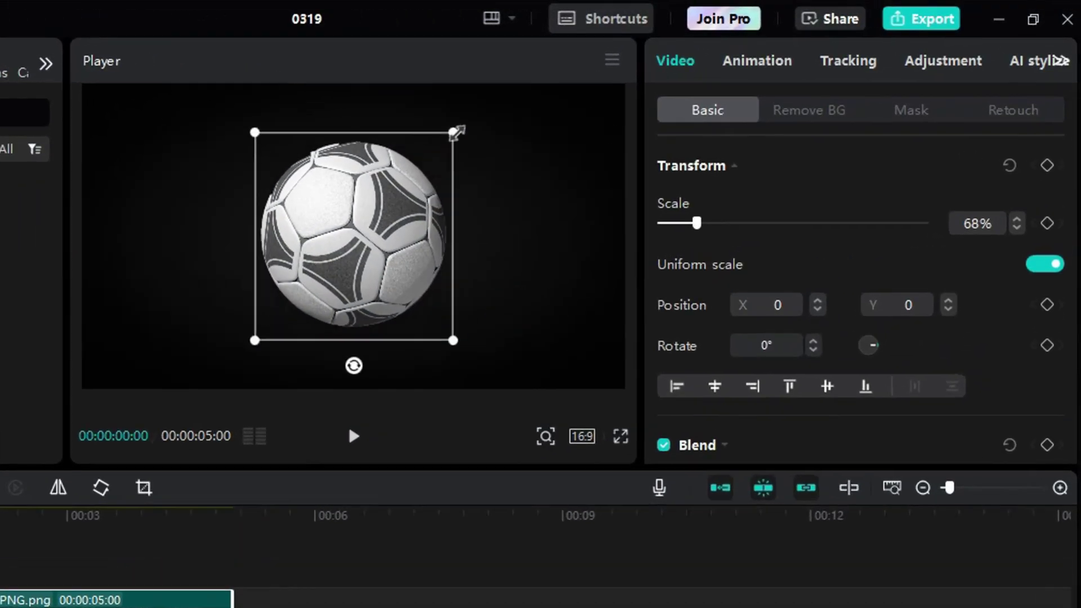
{"action": "left_click_drag", "start_coordinate": [457, 131], "coordinate": [393, 157]}
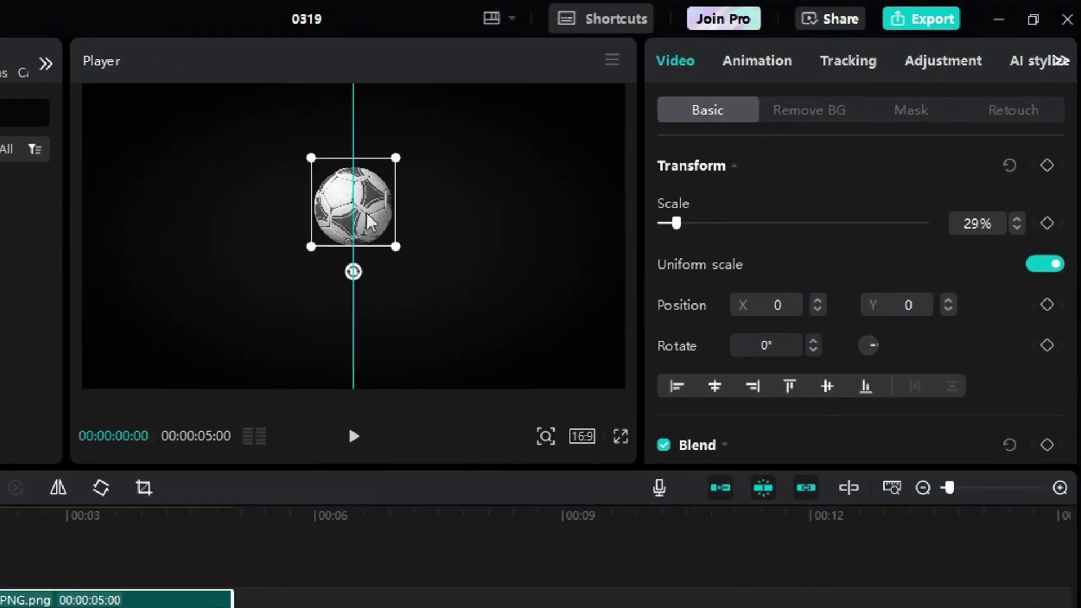
{"action": "left_click_drag", "start_coordinate": [388, 236], "coordinate": [402, 171]}
{"action": "left_click", "coordinate": [265, 338]}
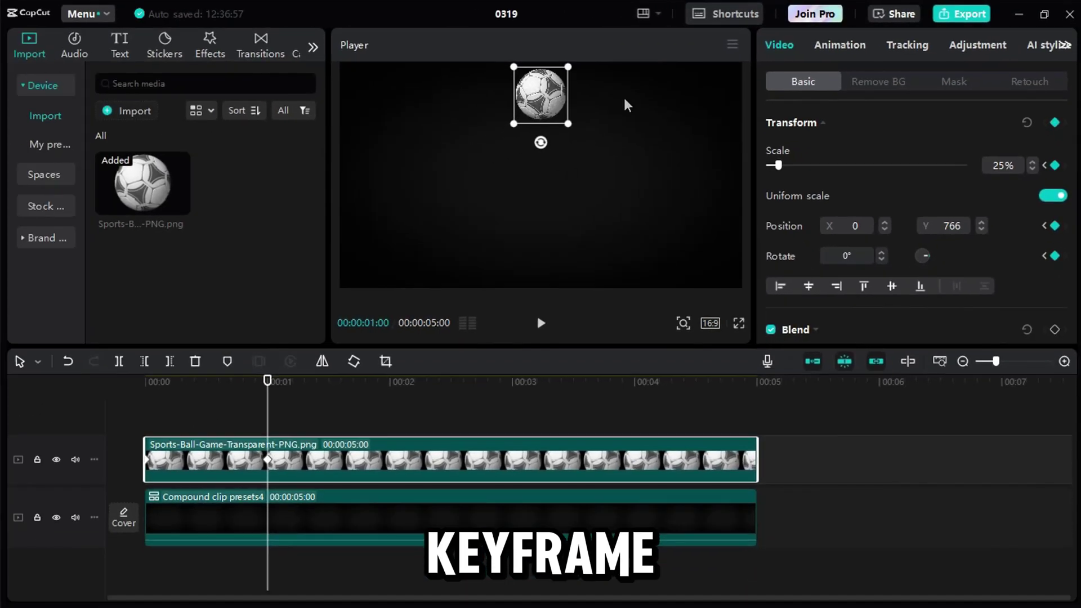
{"action": "left_click_drag", "start_coordinate": [554, 122], "coordinate": [554, 214]}
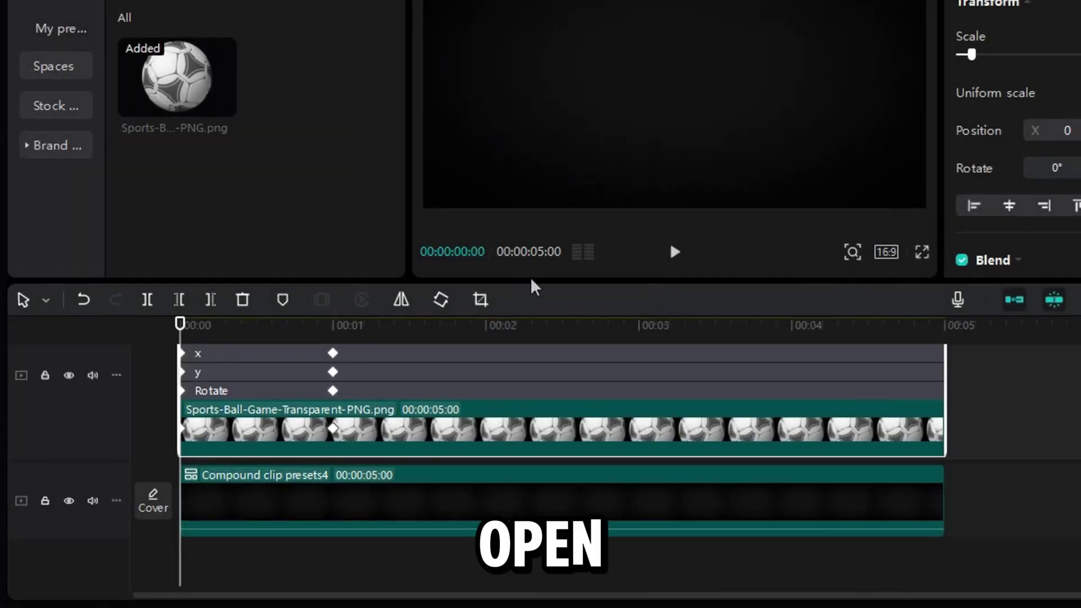
Open the ball's y-position graph and drag the Bezier handle to ease the fall
{"action": "left_click", "coordinate": [398, 415]}
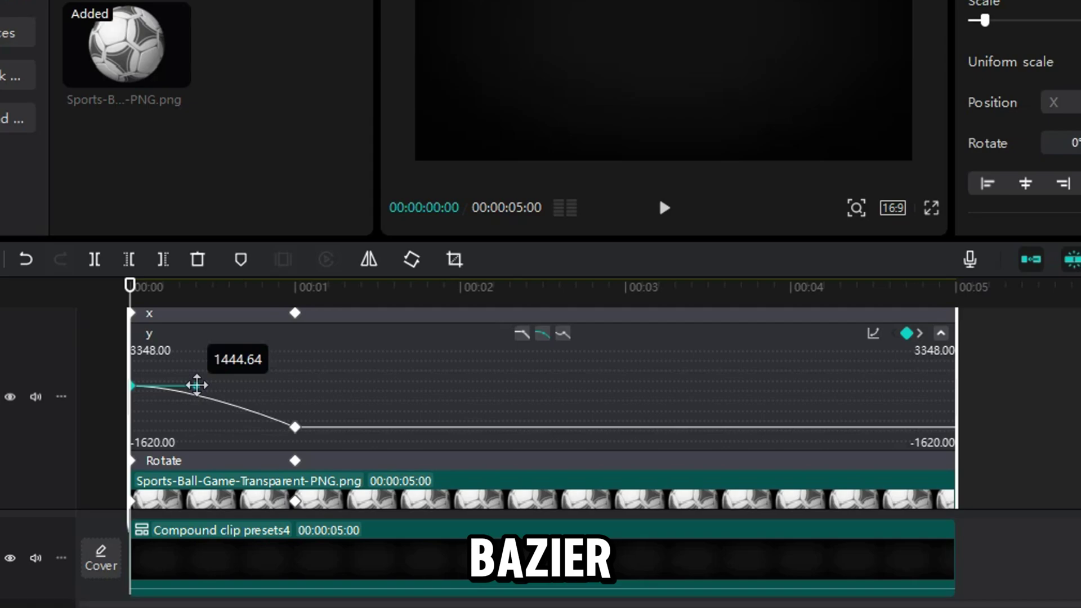
{"action": "left_click_drag", "start_coordinate": [165, 455], "coordinate": [194, 457]}
{"action": "left_click_drag", "start_coordinate": [254, 386], "coordinate": [264, 387]}
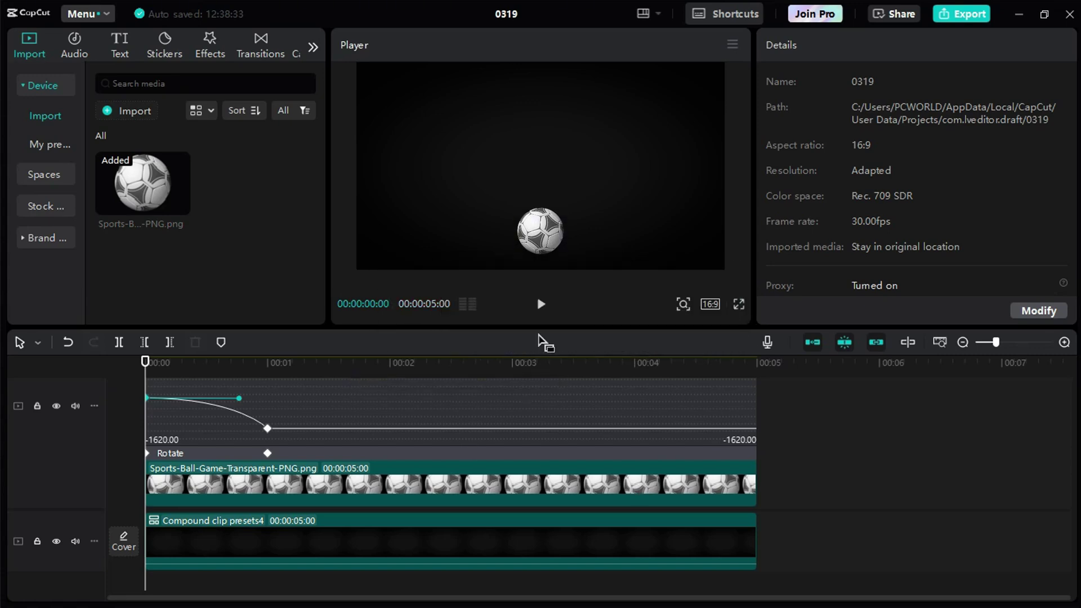
Add extra position keyframes for the ball at 1:20 and further along the clip
{"action": "left_click", "coordinate": [268, 453]}
{"action": "left_click", "coordinate": [304, 372]}
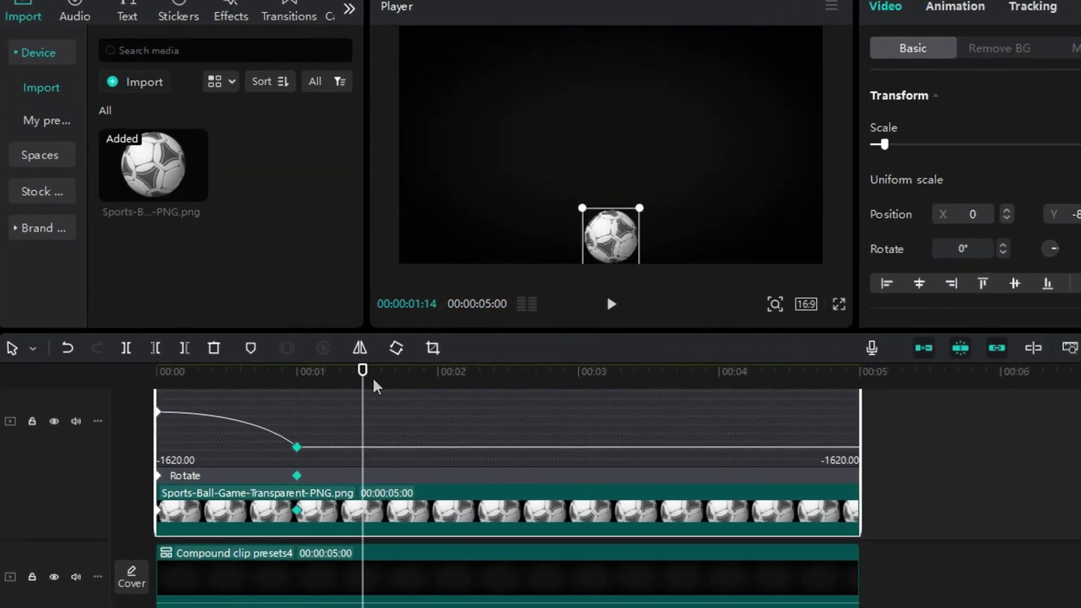
{"action": "left_click", "coordinate": [458, 410]}
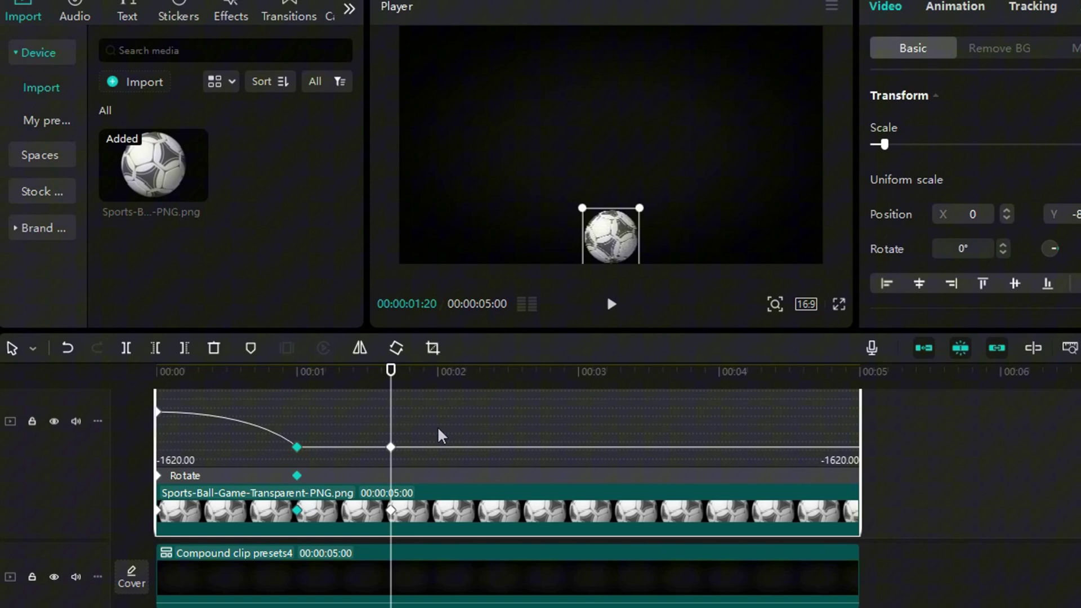
{"action": "left_click", "coordinate": [478, 383]}
{"action": "left_click", "coordinate": [431, 428]}
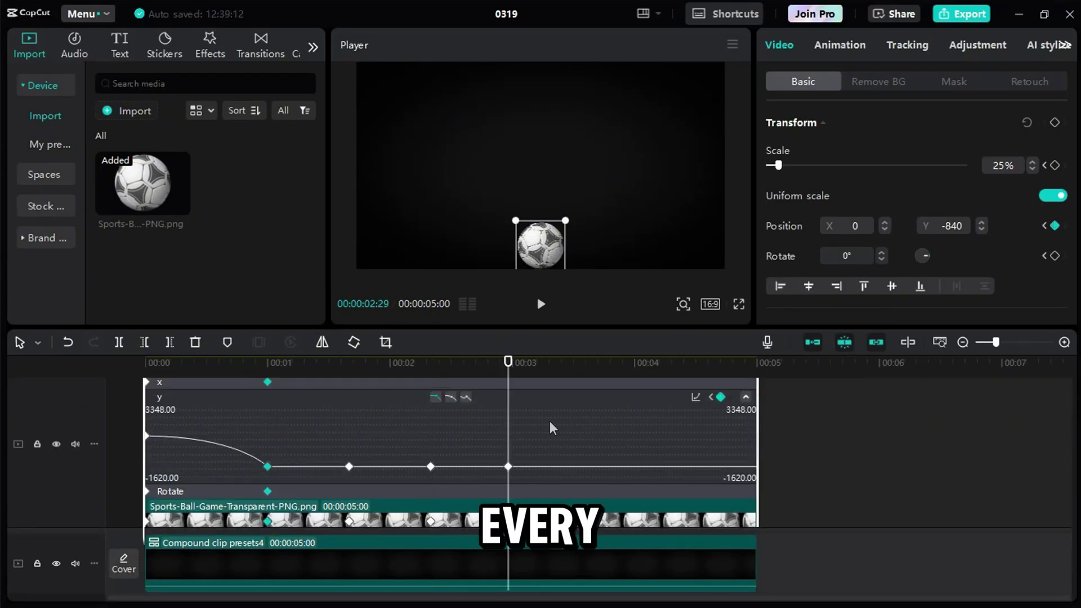
Adjust the y-curve handle after the first landing and curve the next segment into a bounce arc
{"action": "scroll", "coordinate": [558, 405], "scroll_direction": "down", "scroll_amount": 1}
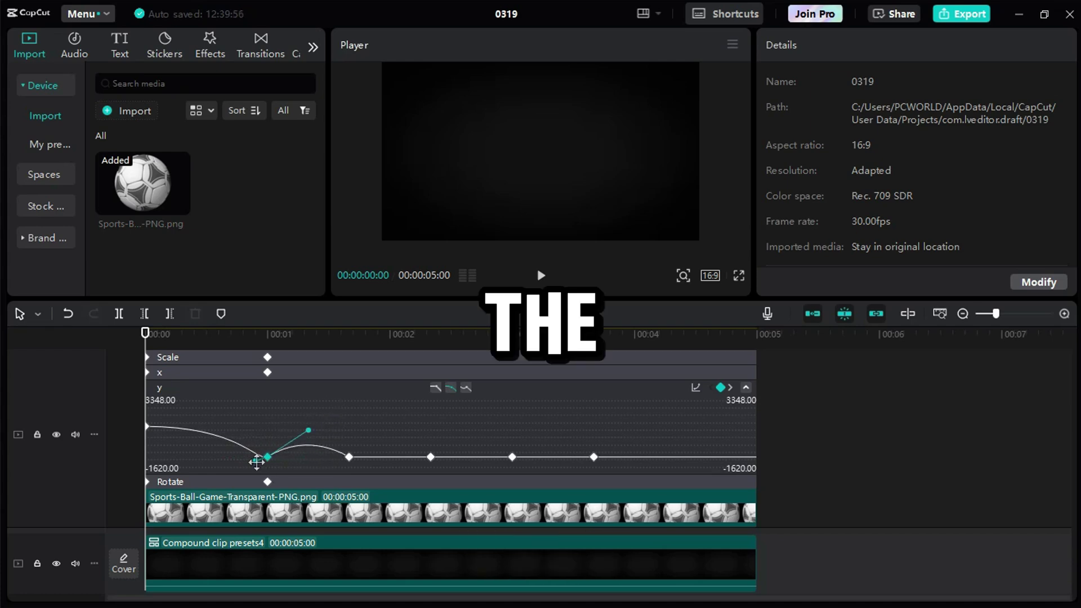
{"action": "mouse_move", "coordinate": [308, 434]}
{"action": "left_mouse_down"}
{"action": "mouse_move", "coordinate": [293, 450]}
{"action": "mouse_move", "coordinate": [309, 439]}
{"action": "left_mouse_up"}
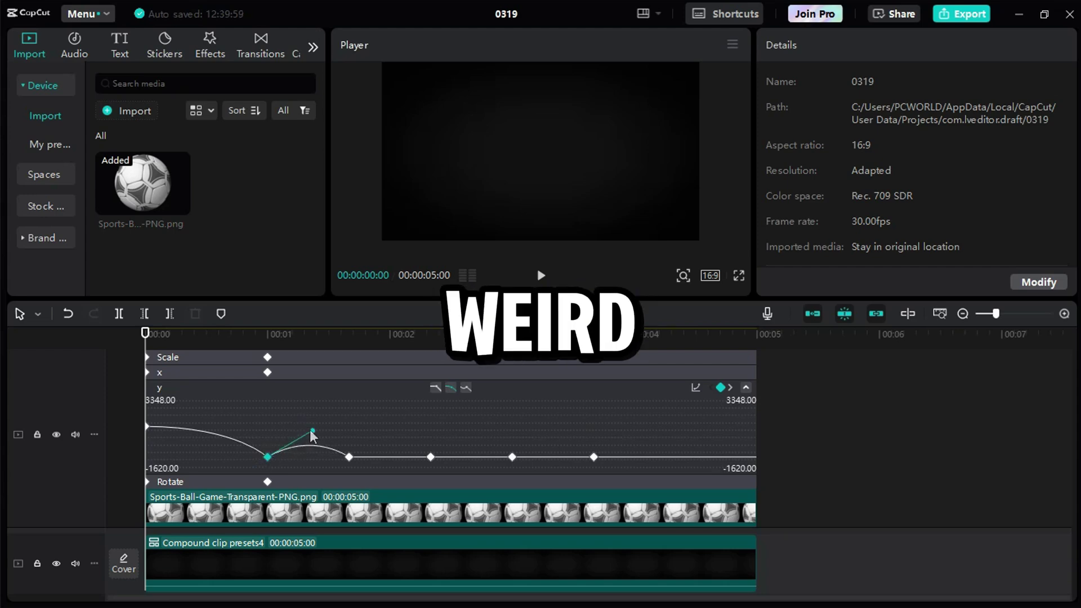
{"action": "left_click", "coordinate": [349, 456]}
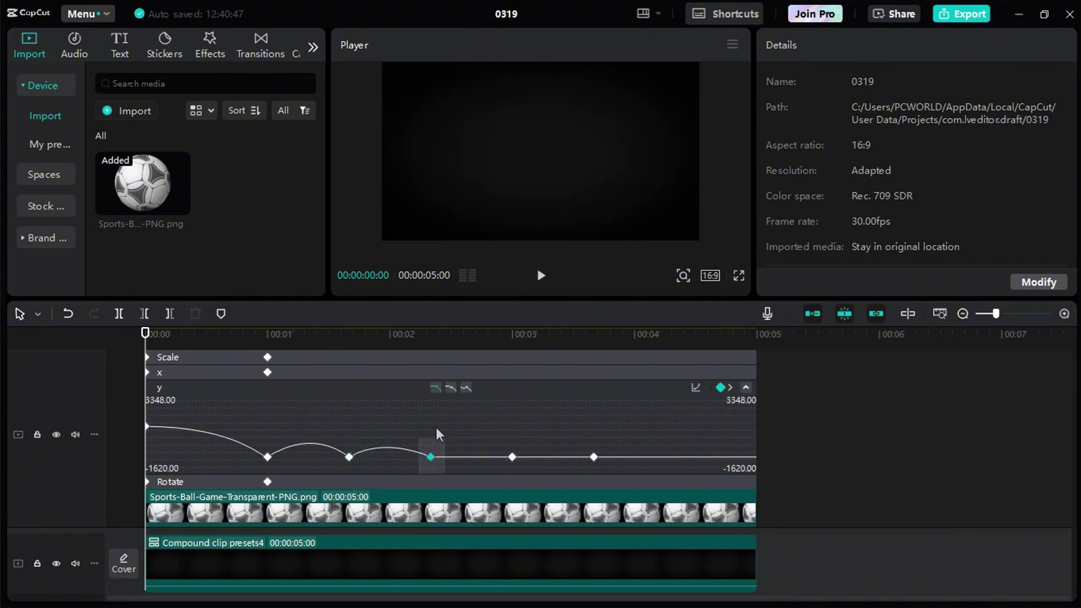
{"action": "left_click", "coordinate": [450, 388]}
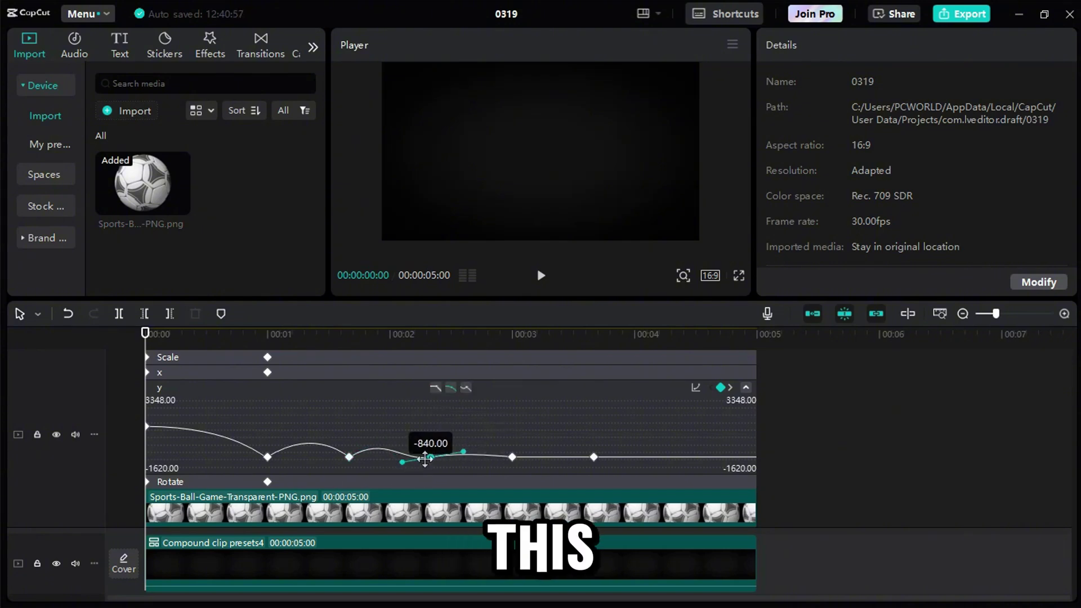